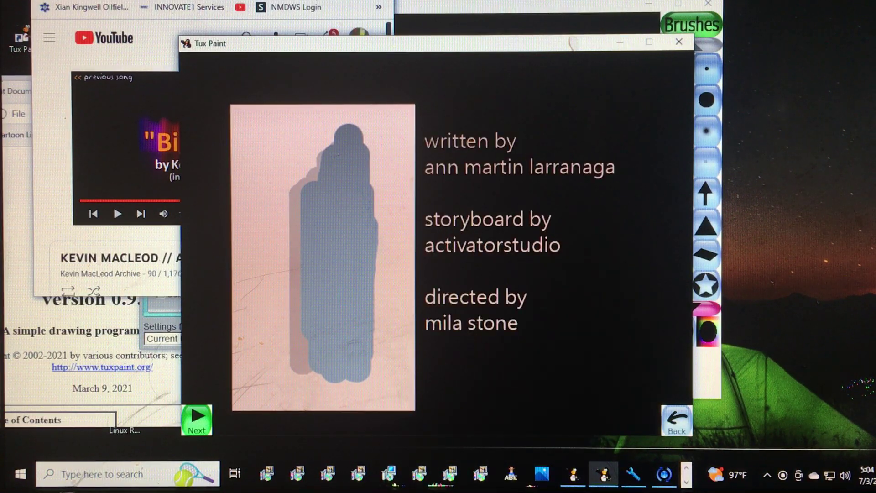
Skip ahead in the YouTube playlist, play Kevin MacLeod's Birch Run, then return to the slideshow
{"action": "left_click", "coordinate": [141, 214]}
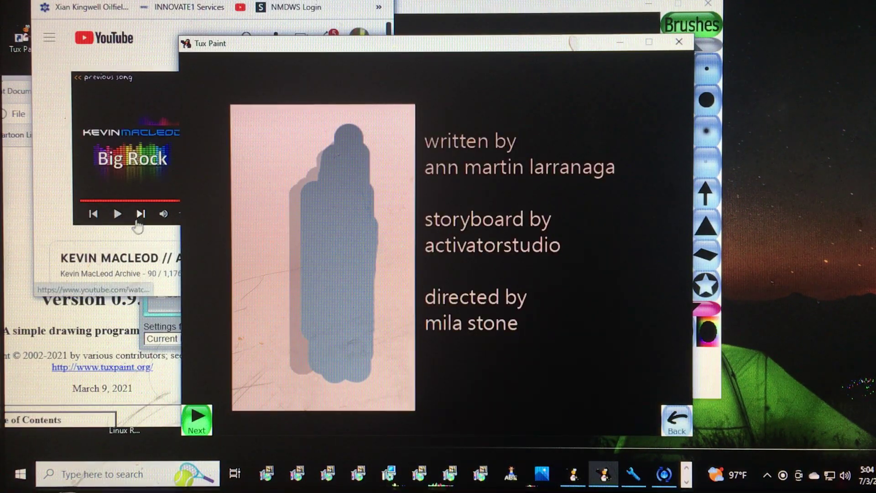
{"action": "left_click", "coordinate": [48, 227]}
{"action": "scroll", "coordinate": [133, 223], "scroll_direction": "up", "scroll_amount": 3}
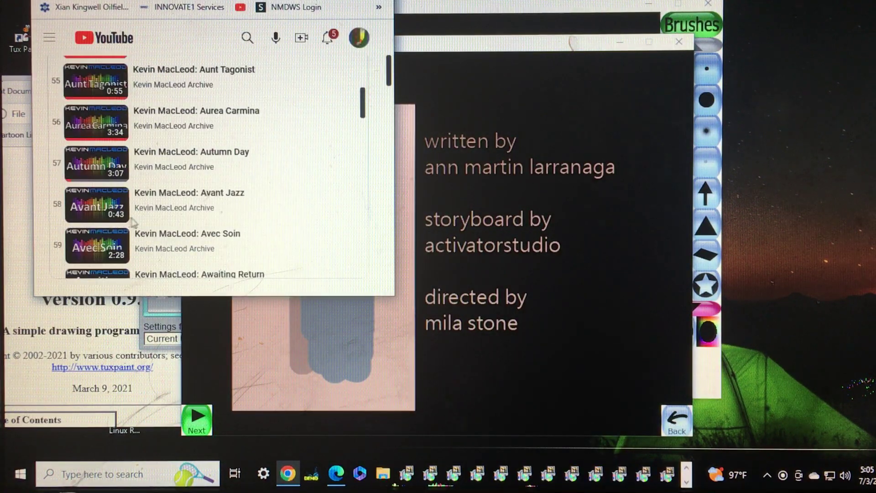
{"action": "scroll", "coordinate": [210, 226], "scroll_direction": "down", "scroll_amount": 5}
{"action": "scroll", "coordinate": [274, 223], "scroll_direction": "down", "scroll_amount": 5}
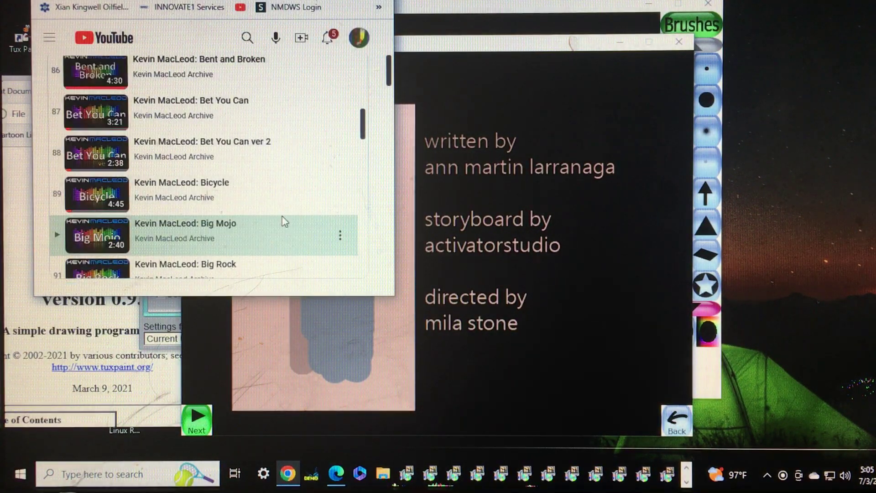
{"action": "scroll", "coordinate": [284, 221], "scroll_direction": "down", "scroll_amount": 4}
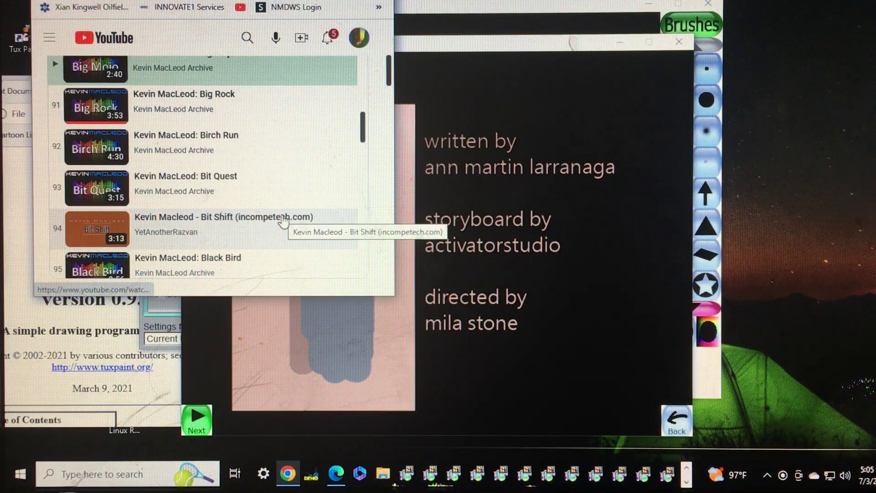
{"action": "left_click", "coordinate": [266, 150]}
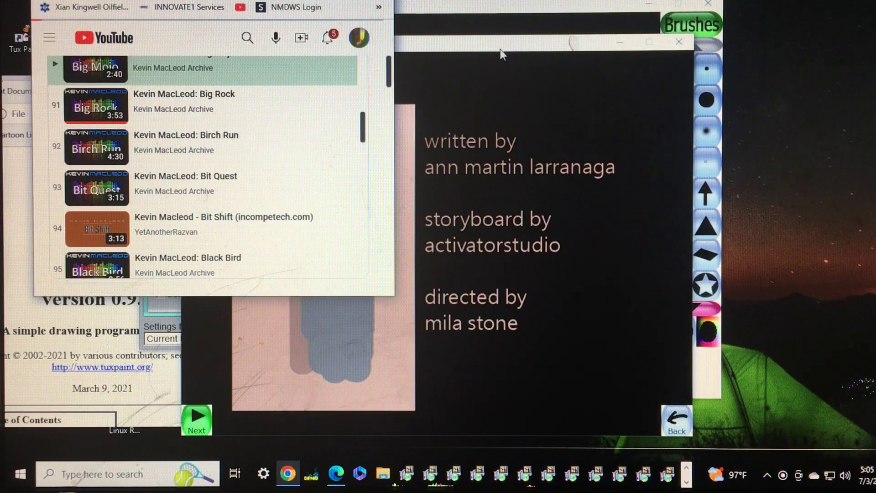
{"action": "left_click", "coordinate": [439, 205]}
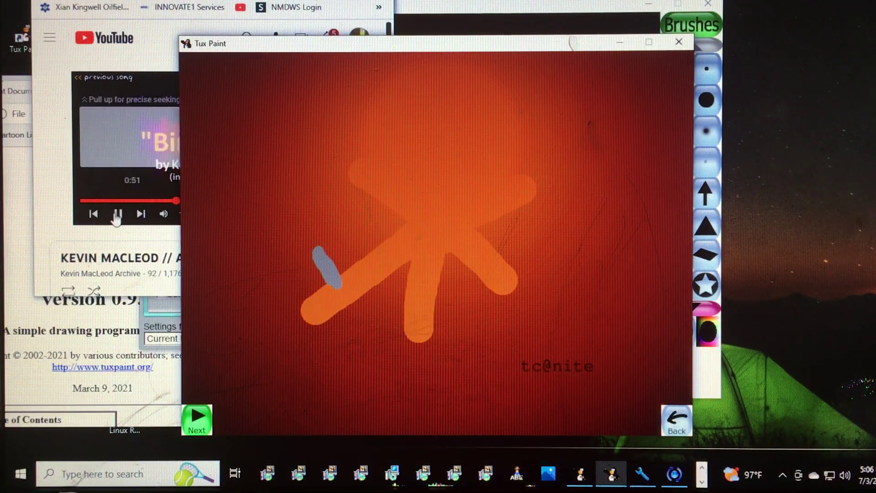
Switch the YouTube music back to the previous song, Big Rock, and return to the slideshow
{"action": "left_click", "coordinate": [138, 208]}
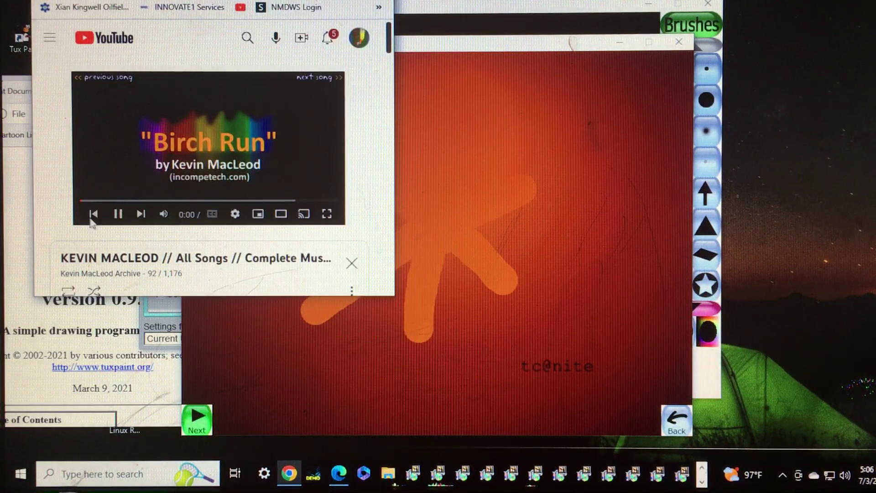
{"action": "left_click", "coordinate": [91, 218]}
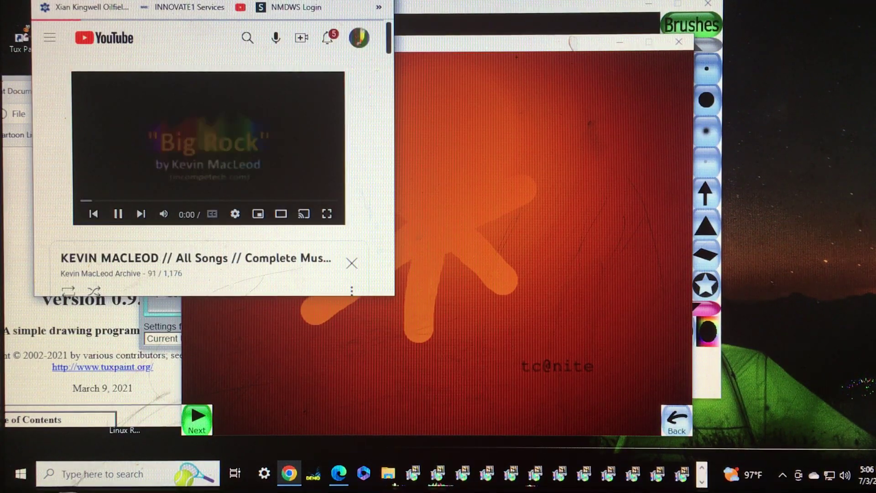
{"action": "left_click", "coordinate": [479, 205]}
Drag on the Tux Paint slideshow window to continue toward the turquoise scene
{"action": "mouse_move", "coordinate": [315, 295]}
{"action": "left_mouse_down"}
{"action": "mouse_move", "coordinate": [288, 264]}
{"action": "mouse_move", "coordinate": [296, 240]}
{"action": "mouse_move", "coordinate": [257, 312]}
{"action": "left_mouse_up"}
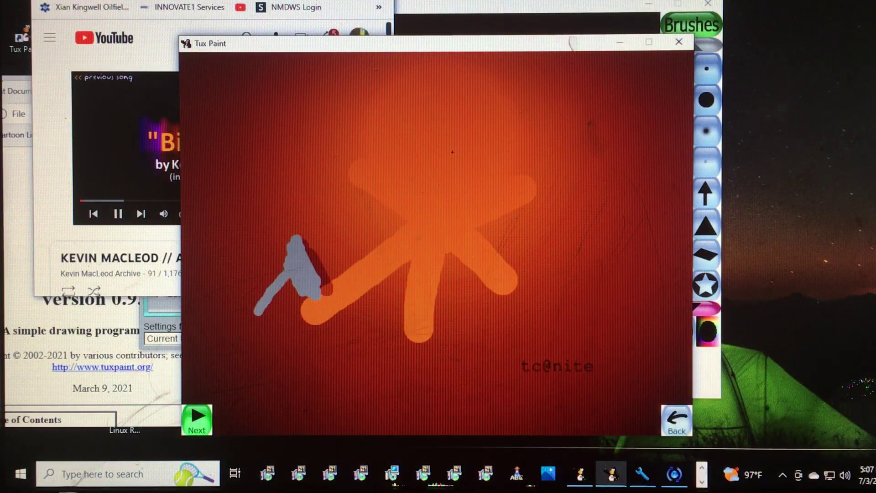